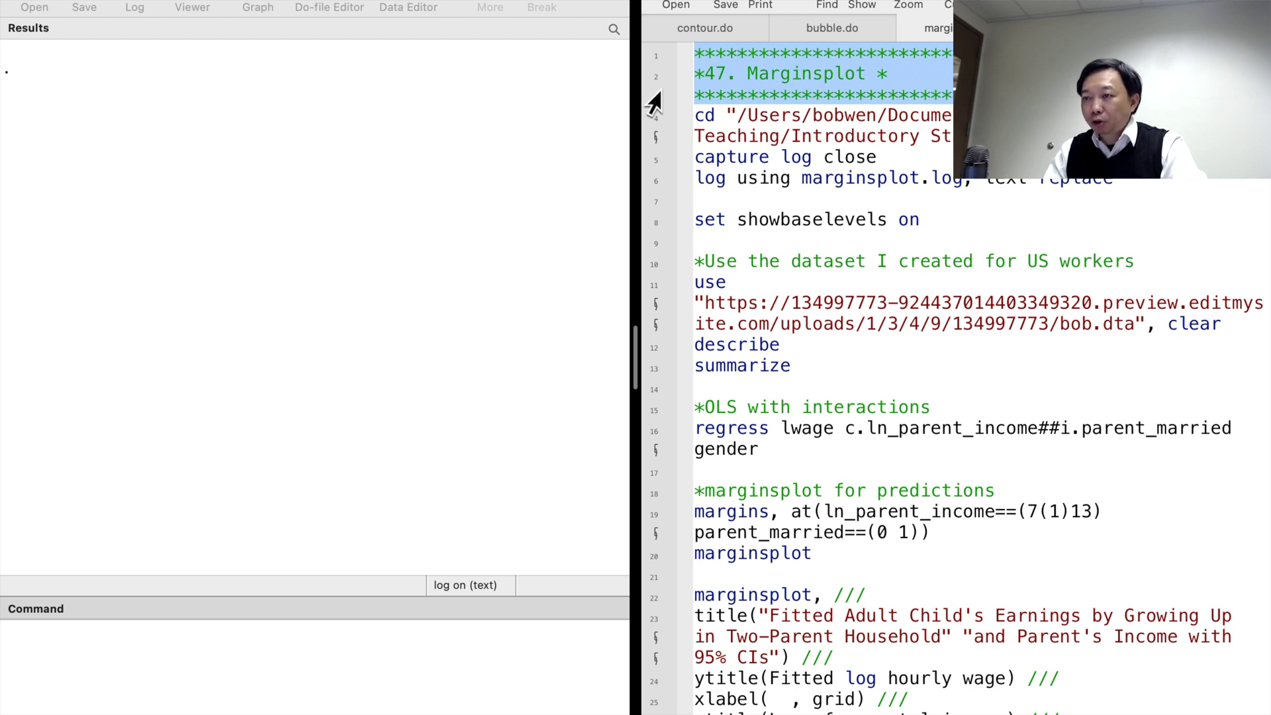
- Set the working folder and start the text log, then load bob.dta and describe and summarize it
{"action": "left_click_drag", "start_coordinate": [652, 115], "coordinate": [650, 232]}
{"action": "key", "text": "super+shift+d"}
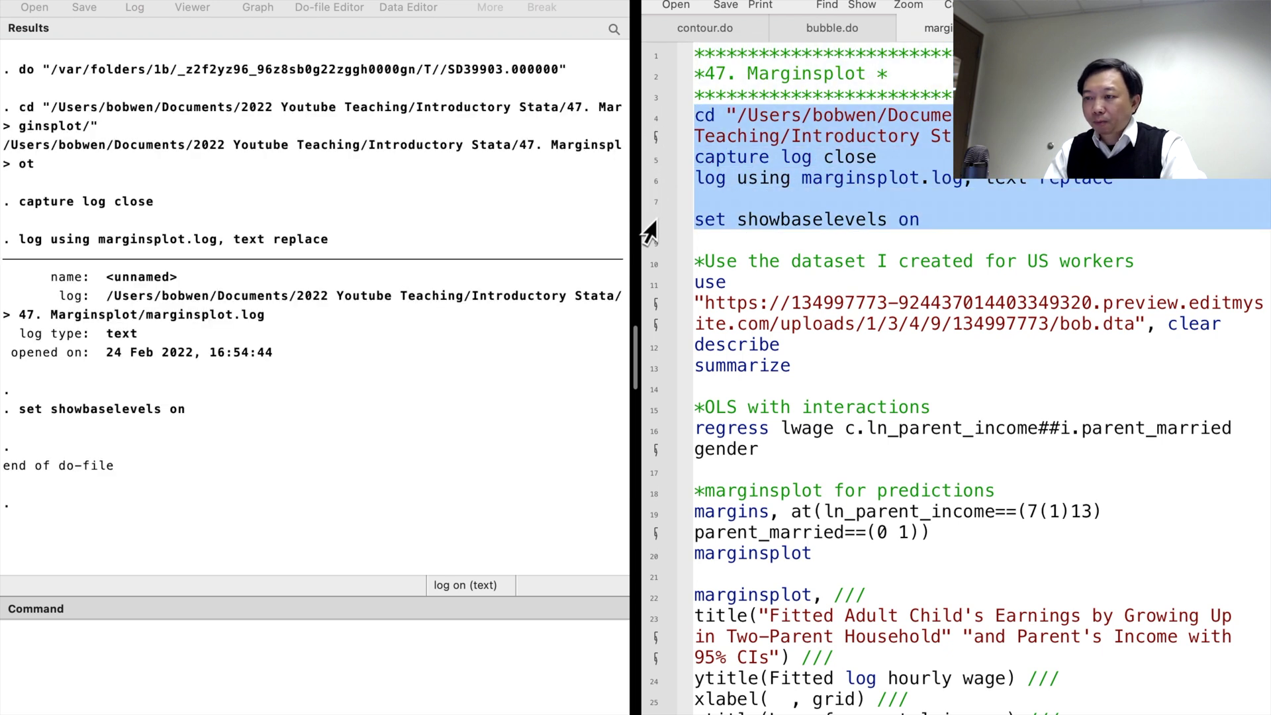
{"action": "left_click", "coordinate": [650, 268]}
{"action": "left_click_drag", "start_coordinate": [649, 273], "coordinate": [664, 366]}
{"action": "key", "text": "super+shift+d"}
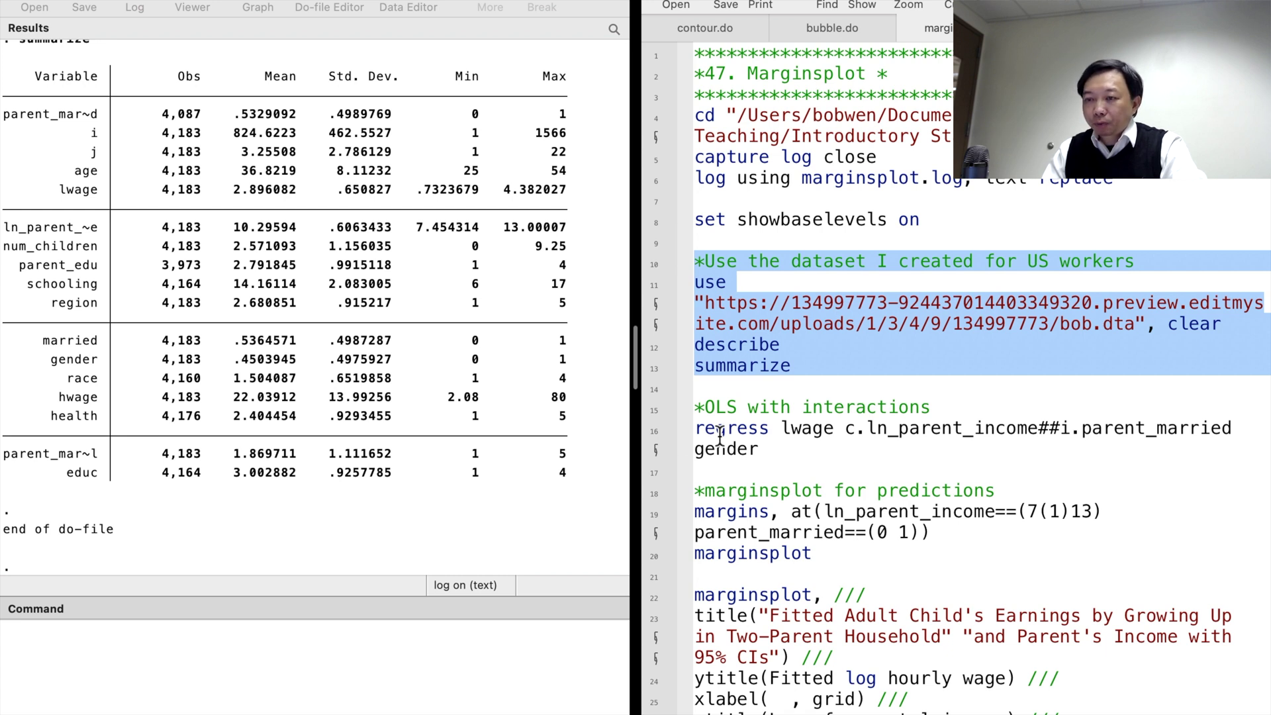
{"action": "left_click", "coordinate": [652, 411]}
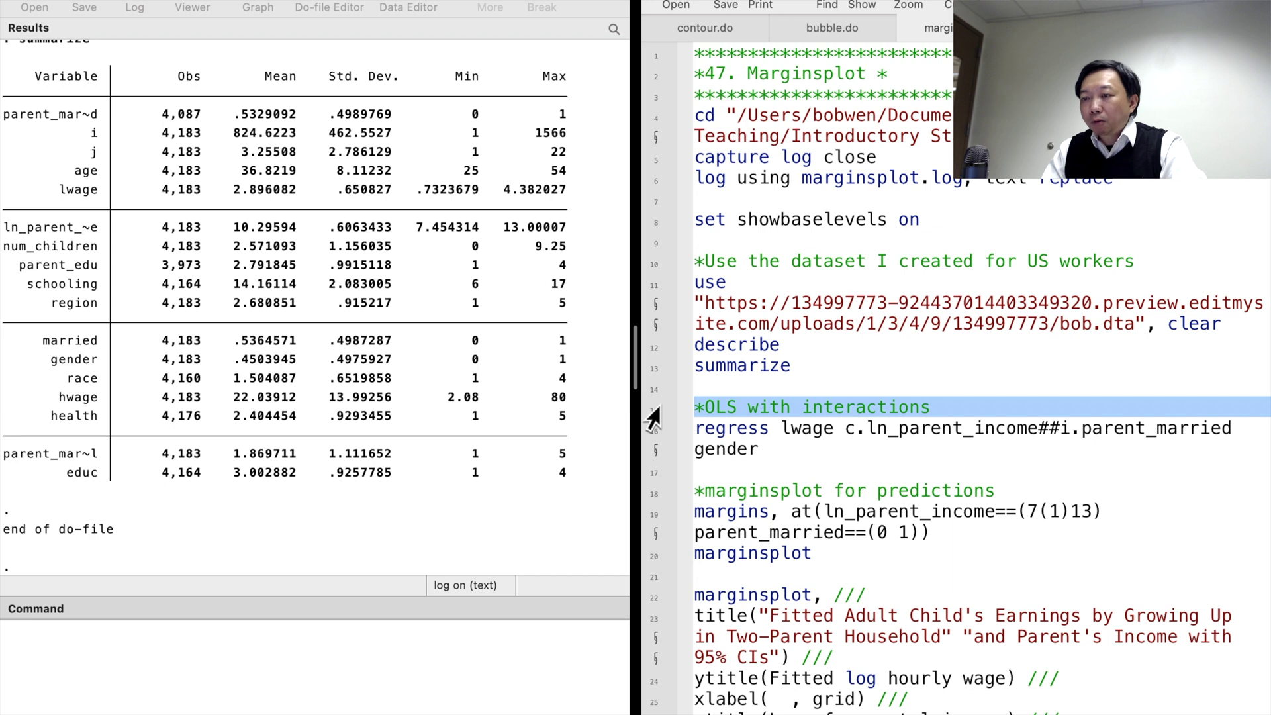
- Regress lwage on parental income × parent_married plus gender, giving R-squared 0.1369
{"action": "left_click", "coordinate": [656, 440]}
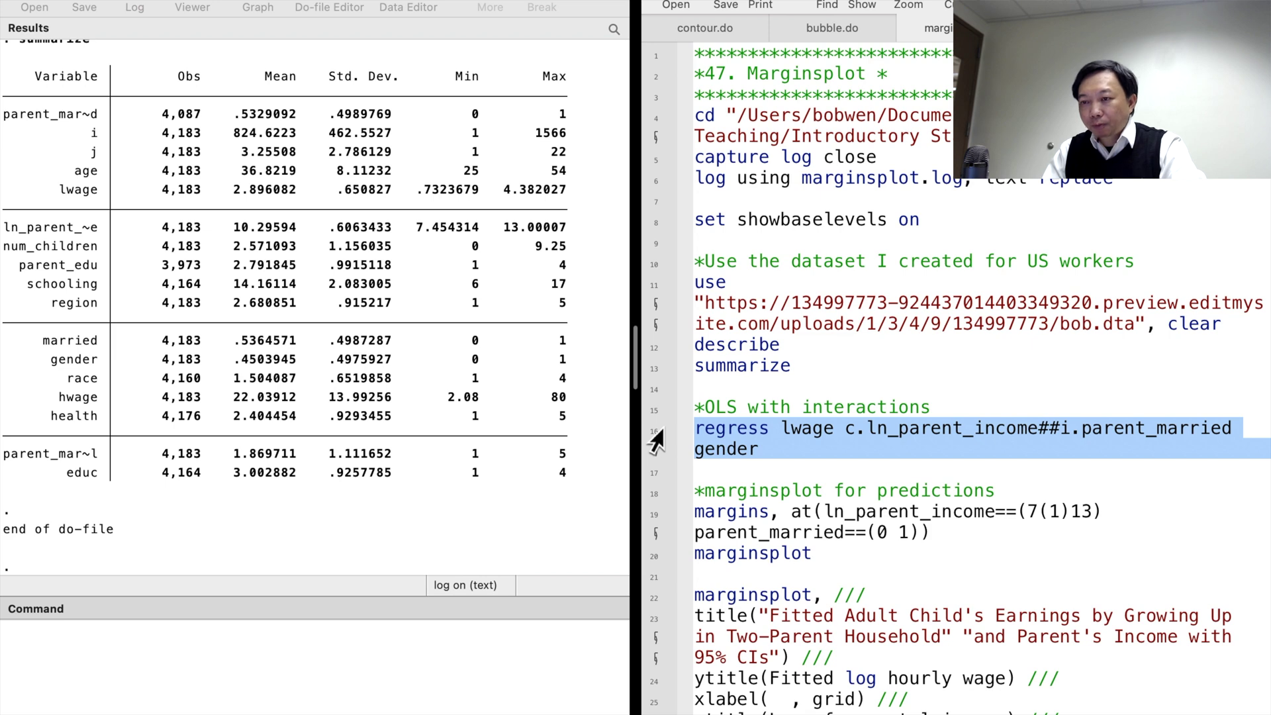
{"action": "key", "text": "super+shift+d"}
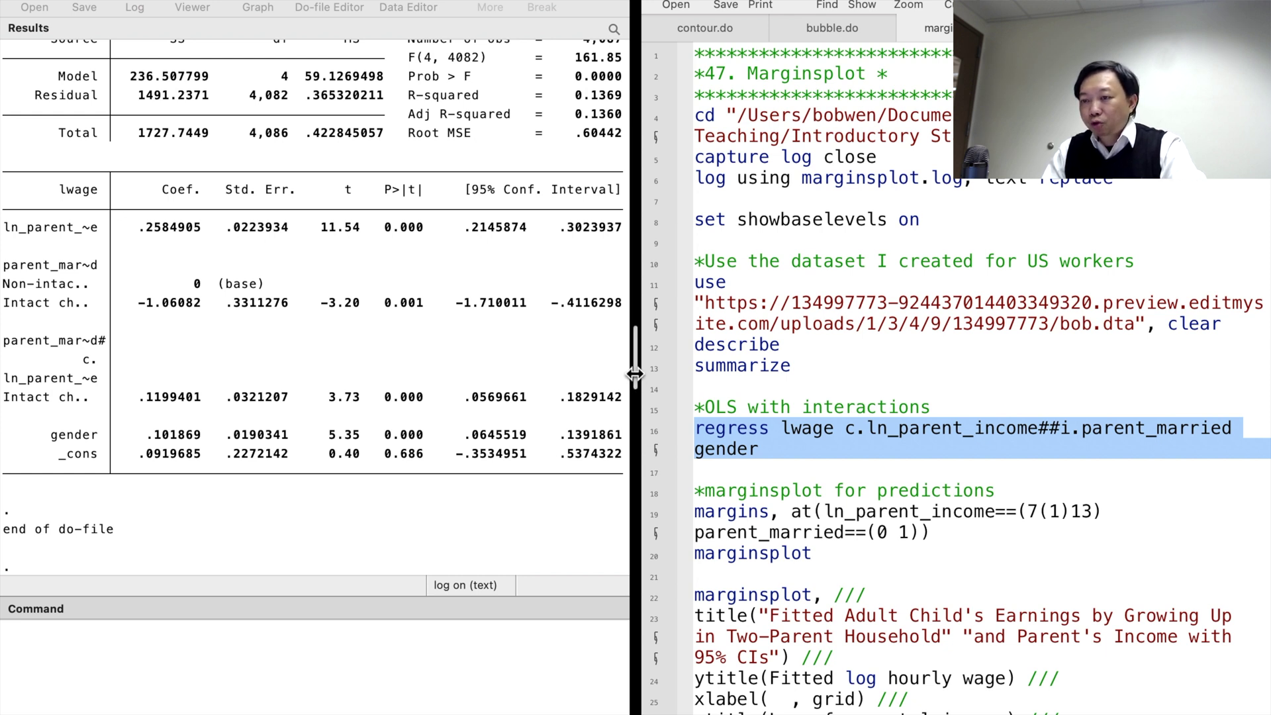
- Compute predicted lwage at log parental income 7–13 for parent_married 0/1 and draw the default margins plot
{"action": "left_click_drag", "start_coordinate": [635, 375], "coordinate": [503, 390]}
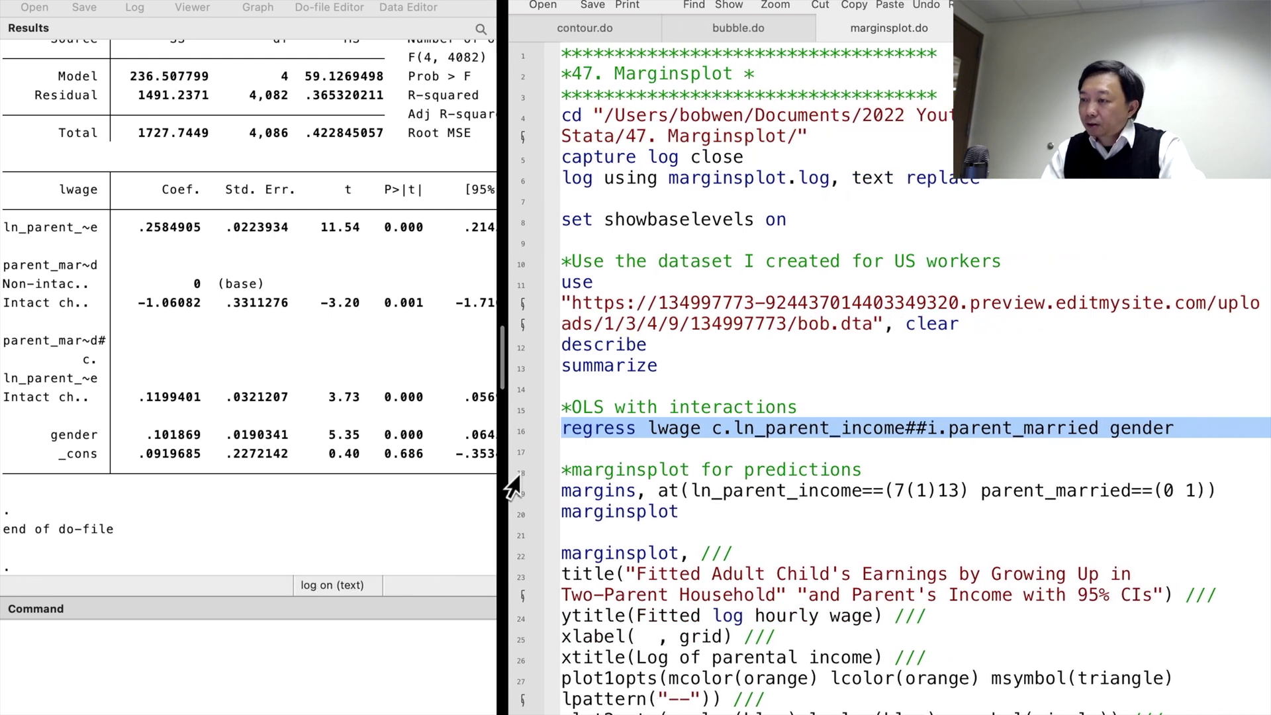
{"action": "key", "text": "Down"}
{"action": "key", "text": "Down"}
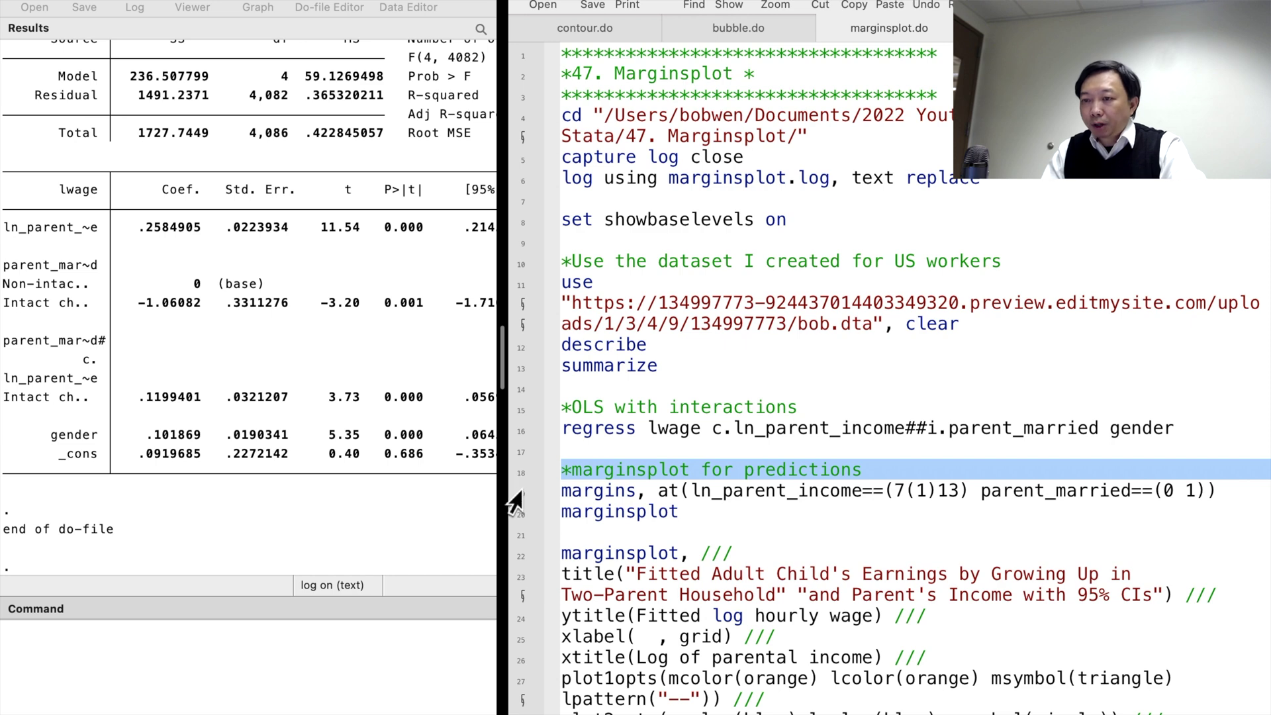
{"action": "key", "text": "Down"}
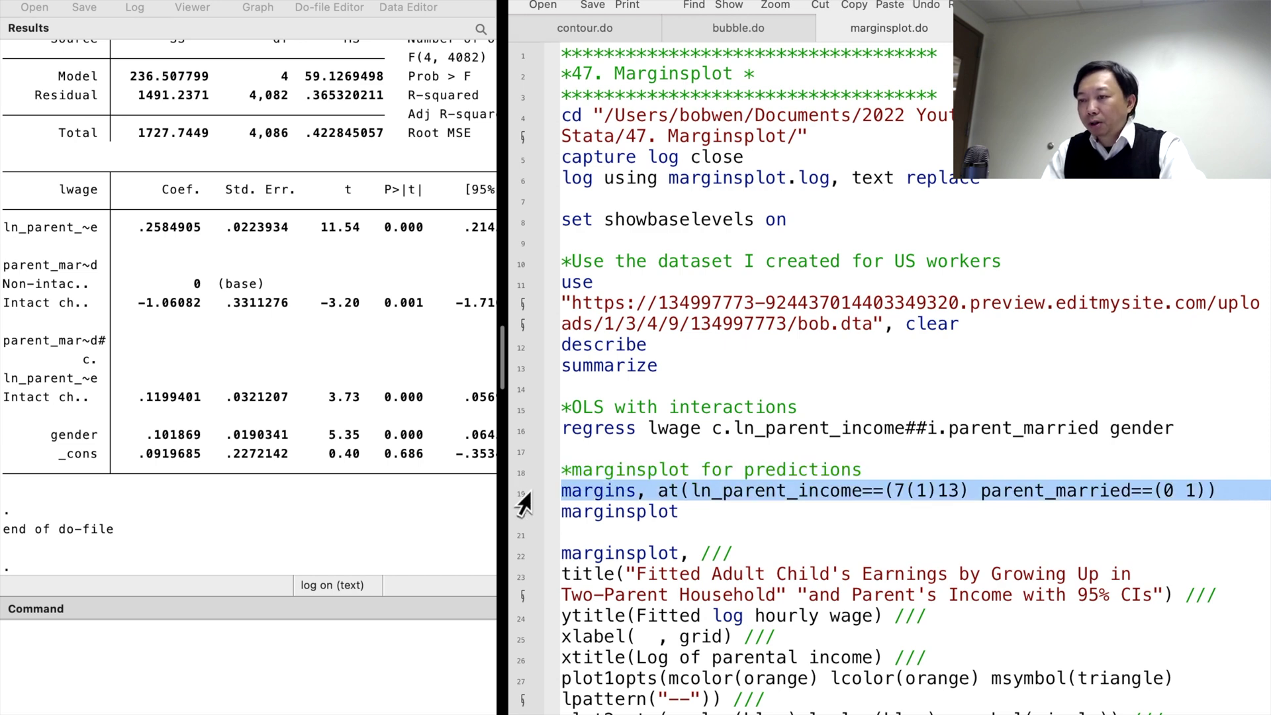
{"action": "key", "text": "super+shift+d"}
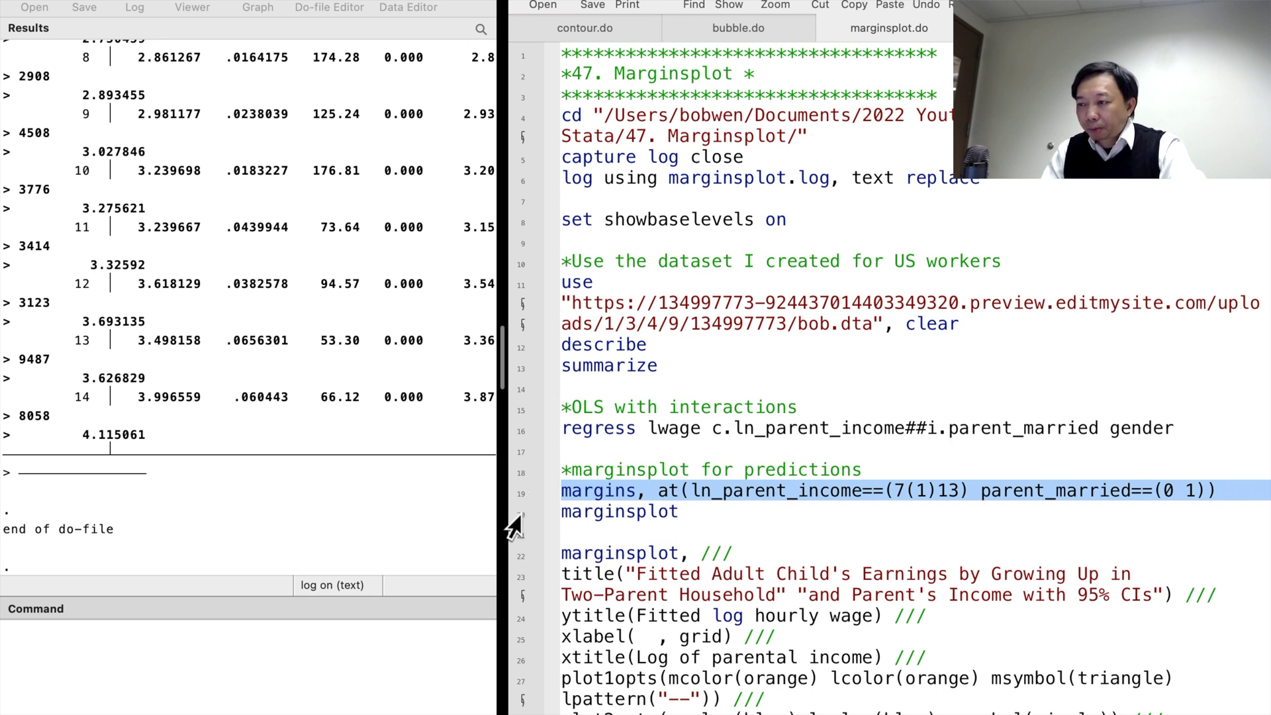
{"action": "left_click", "coordinate": [516, 516]}
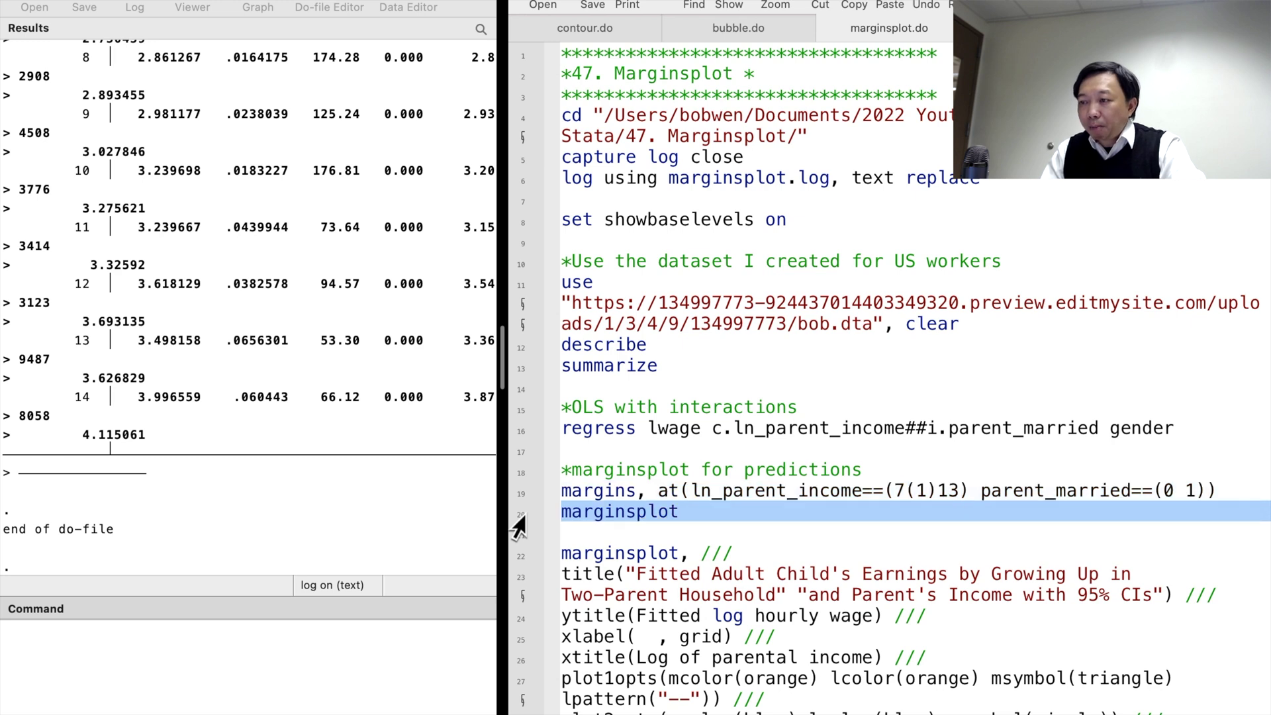
{"action": "key", "text": "super+shift+d"}
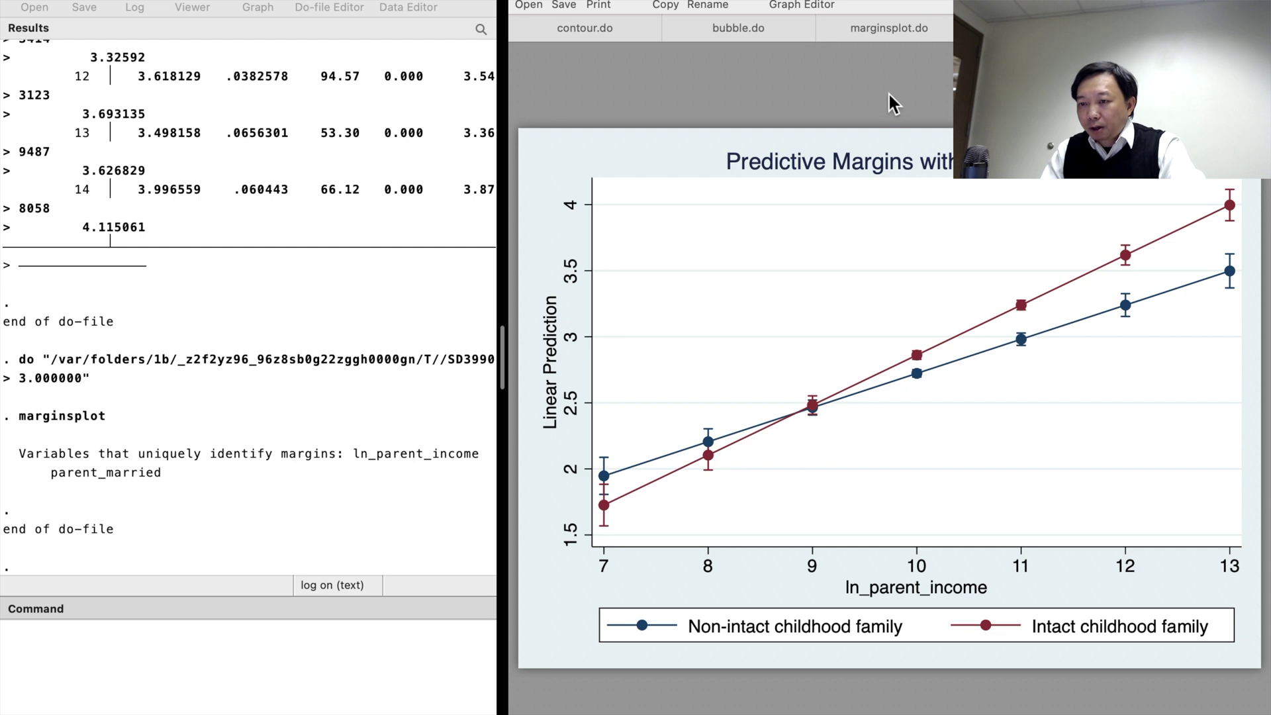
- Redraw the predictions with custom title, axis titles, grid, orange dashed triangles and blue circles on white
{"action": "left_click", "coordinate": [894, 26]}
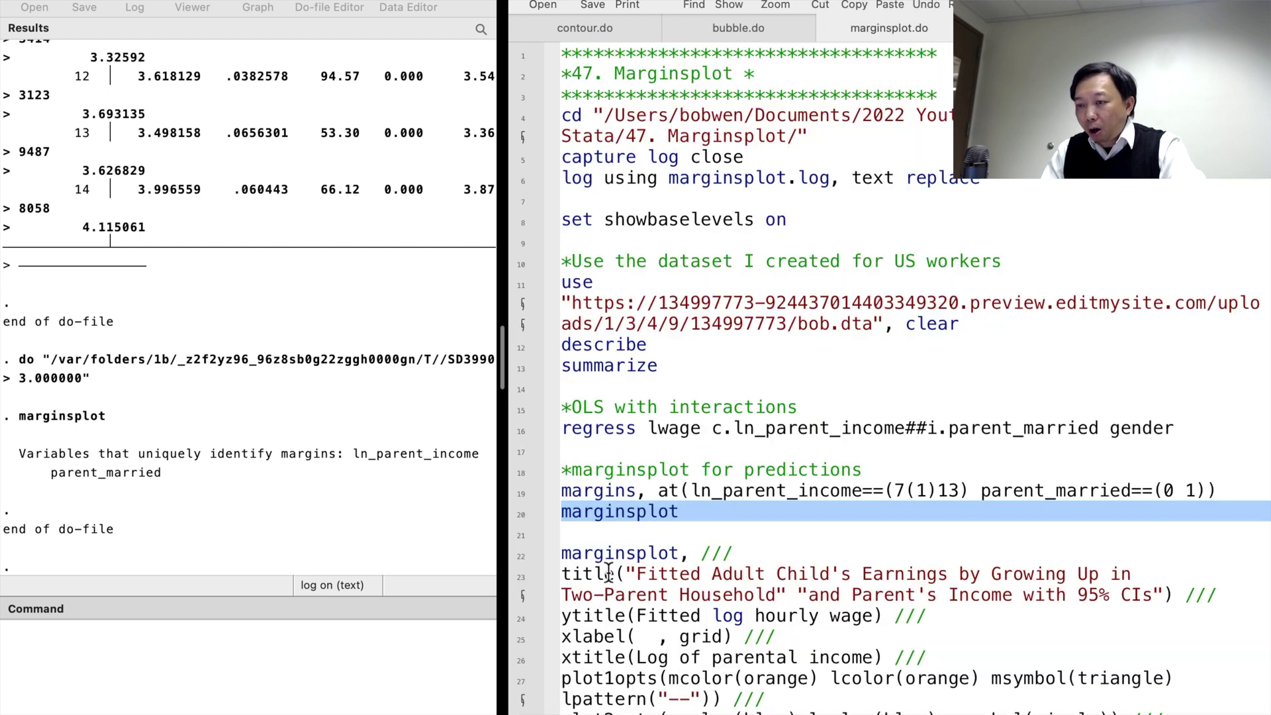
{"action": "left_click", "coordinate": [526, 556]}
{"action": "scroll", "coordinate": [571, 567], "scroll_direction": "down", "scroll_amount": 3}
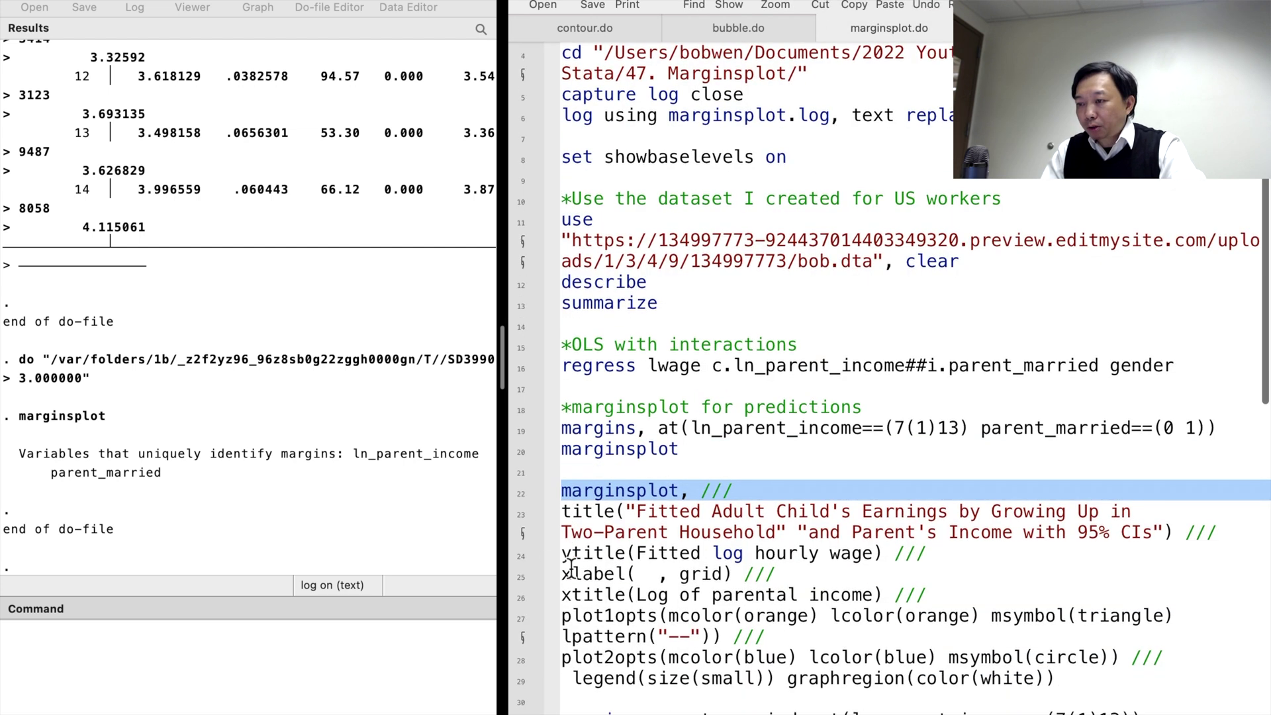
{"action": "scroll", "coordinate": [570, 568], "scroll_direction": "down", "scroll_amount": 1}
{"action": "left_click_drag", "start_coordinate": [517, 483], "coordinate": [525, 670]}
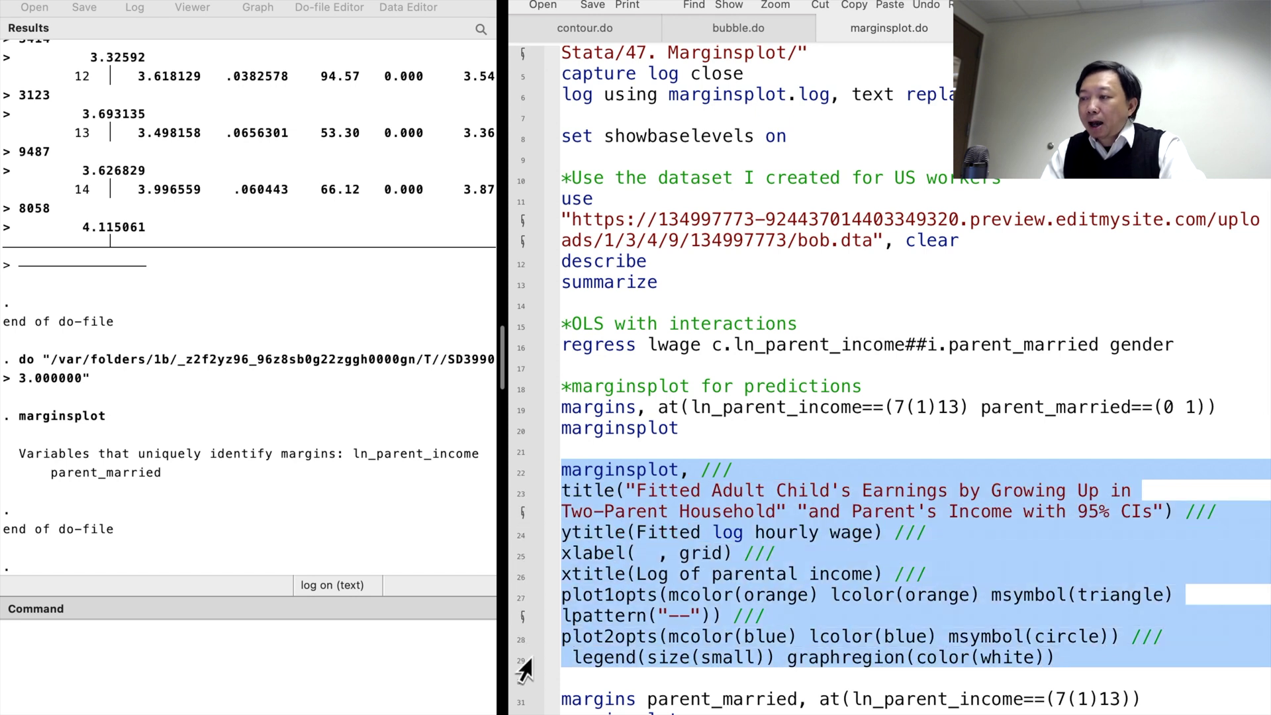
{"action": "scroll", "coordinate": [717, 537], "scroll_direction": "down", "scroll_amount": 4}
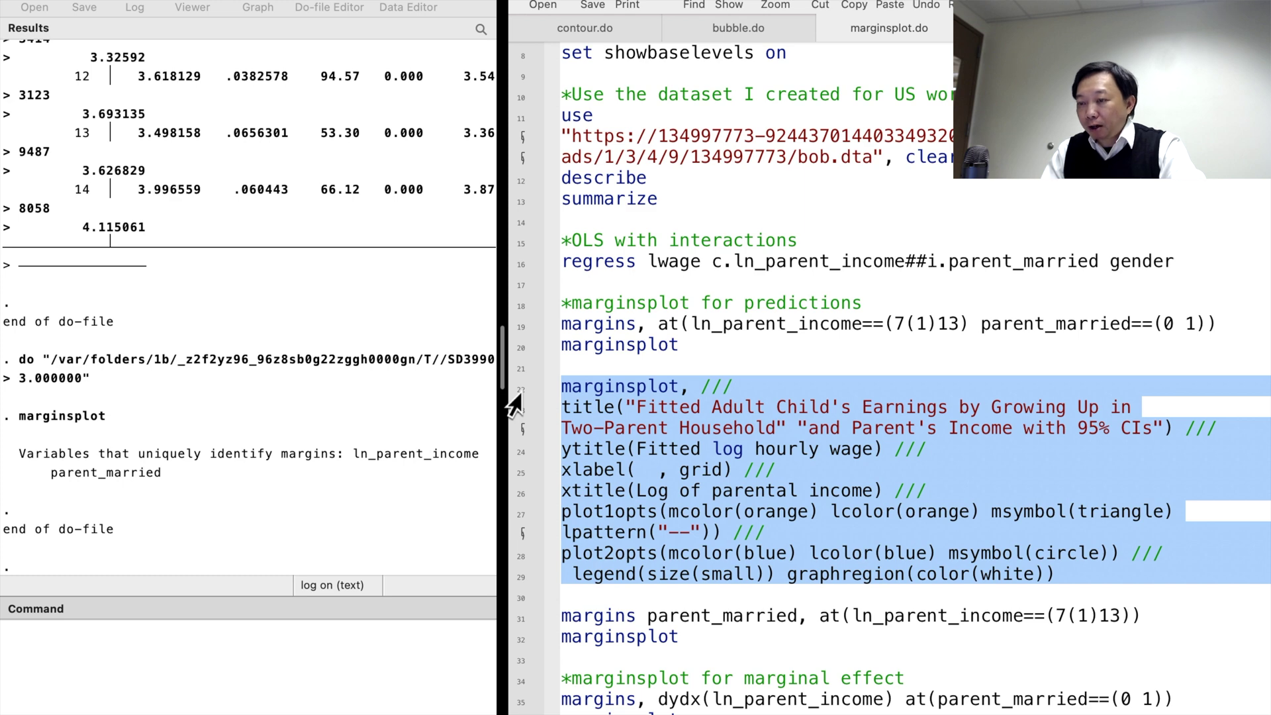
{"action": "key", "text": "super+shift+d"}
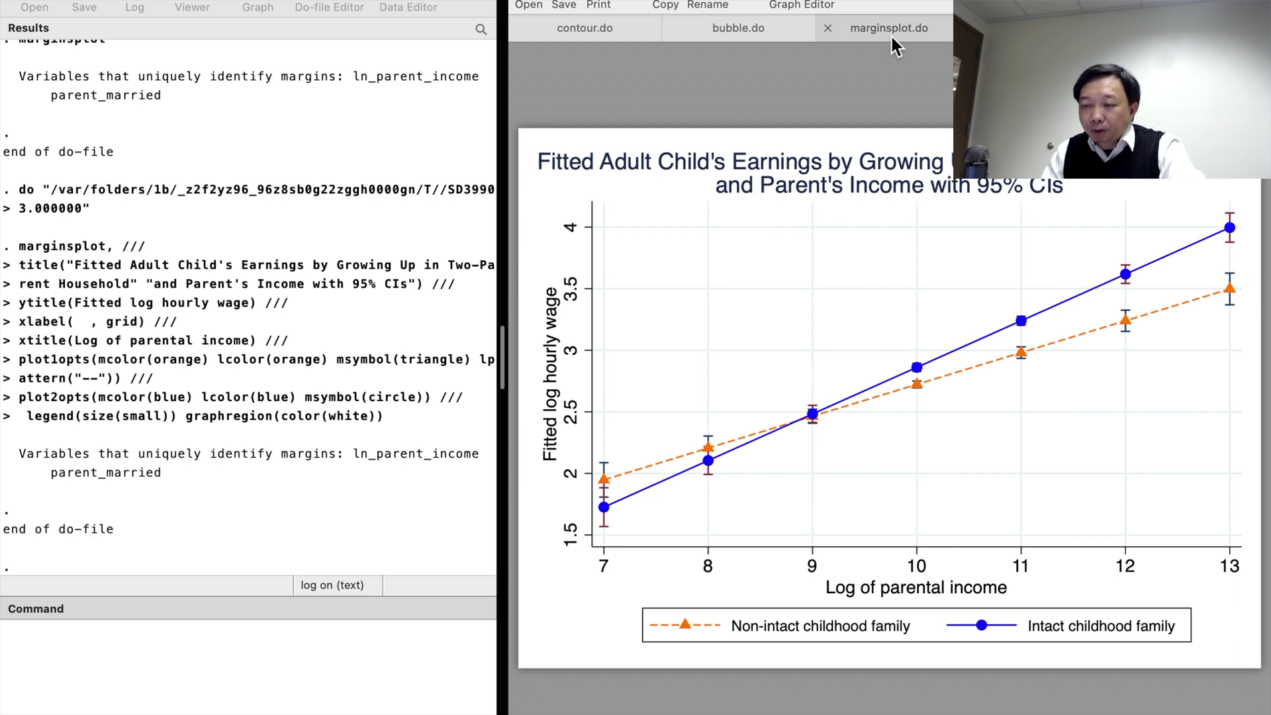
{"action": "left_click", "coordinate": [891, 34]}
- Compute and plot predictive margins for each parent_married group across parental income 7–13
{"action": "scroll", "coordinate": [520, 540], "scroll_direction": "down", "scroll_amount": 3}
{"action": "left_click", "coordinate": [520, 537]}
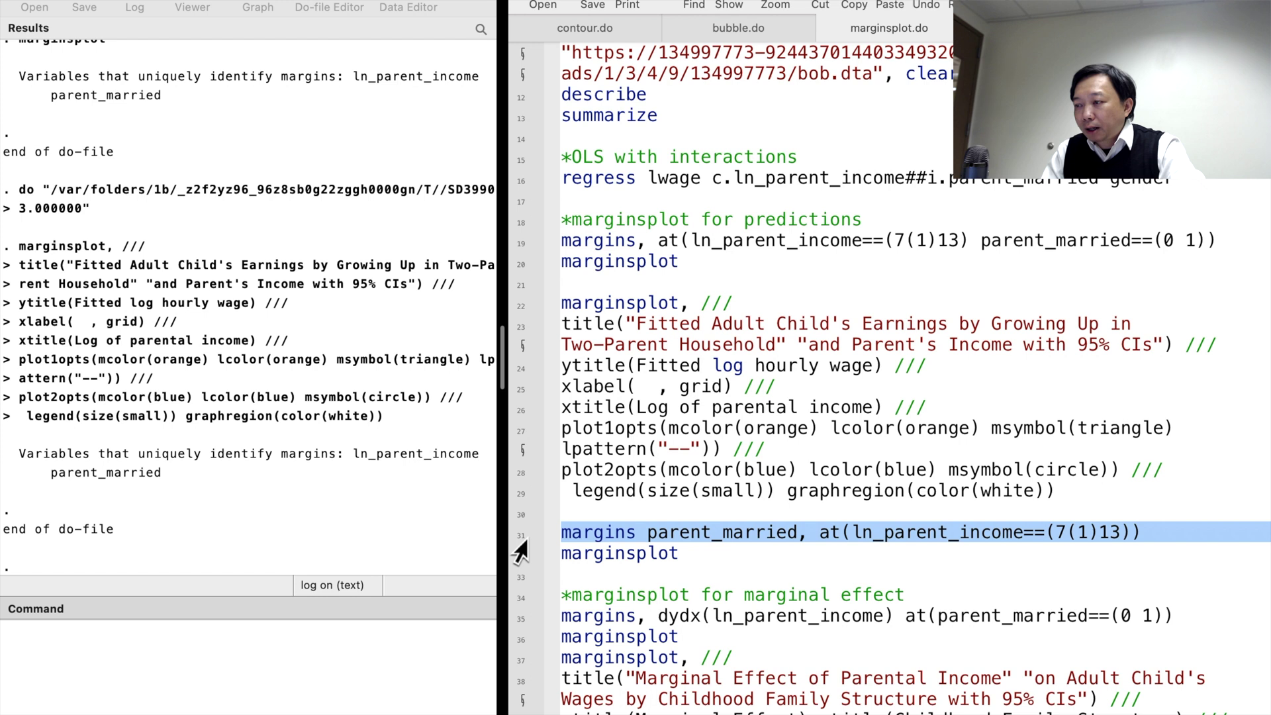
{"action": "left_click_drag", "start_coordinate": [521, 549], "coordinate": [520, 570]}
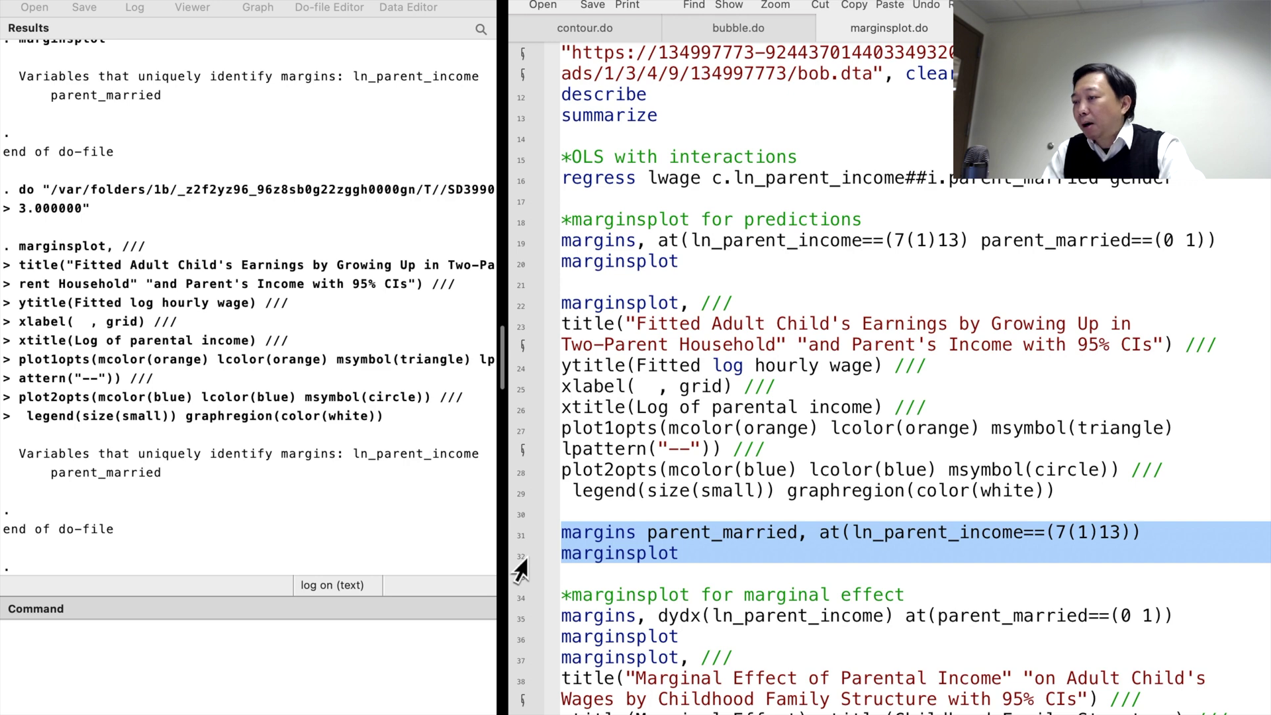
{"action": "key", "text": "super+shift+d"}
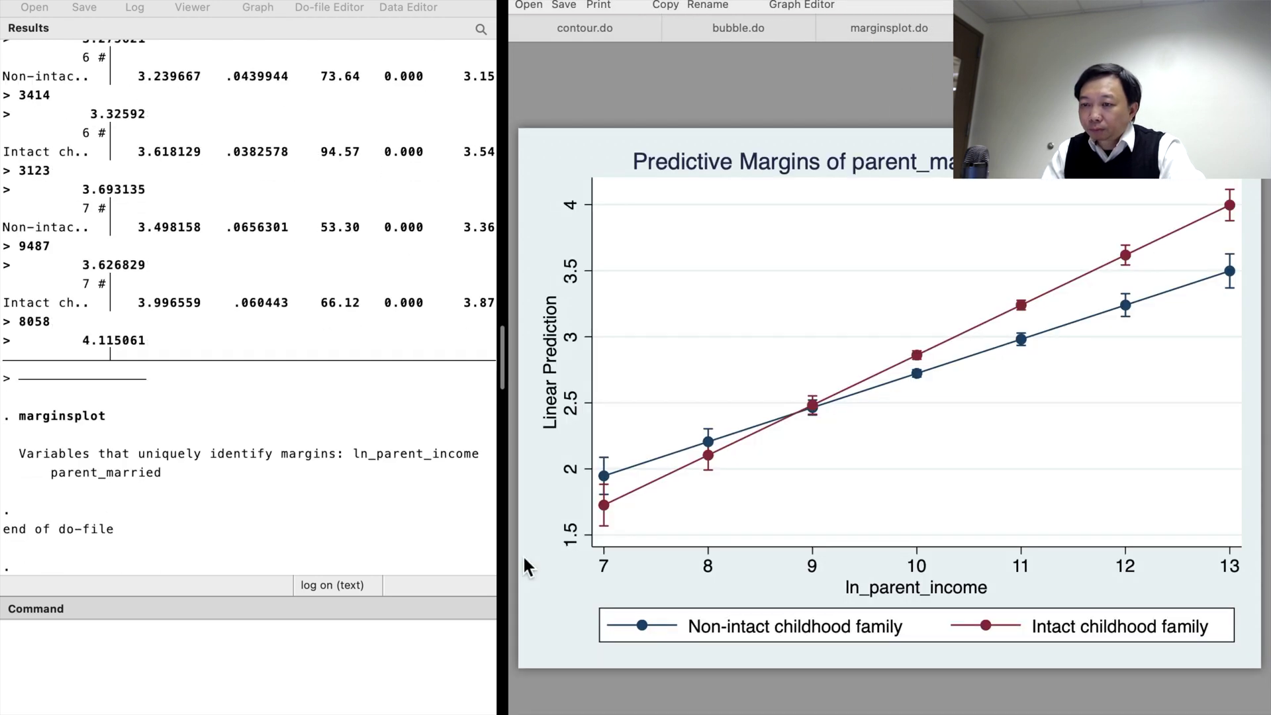
- Compute the average marginal effect of log parental income by family type (.2585 and .3784)
{"action": "left_click", "coordinate": [881, 30]}
{"action": "scroll", "coordinate": [706, 507], "scroll_direction": "down", "scroll_amount": 3}
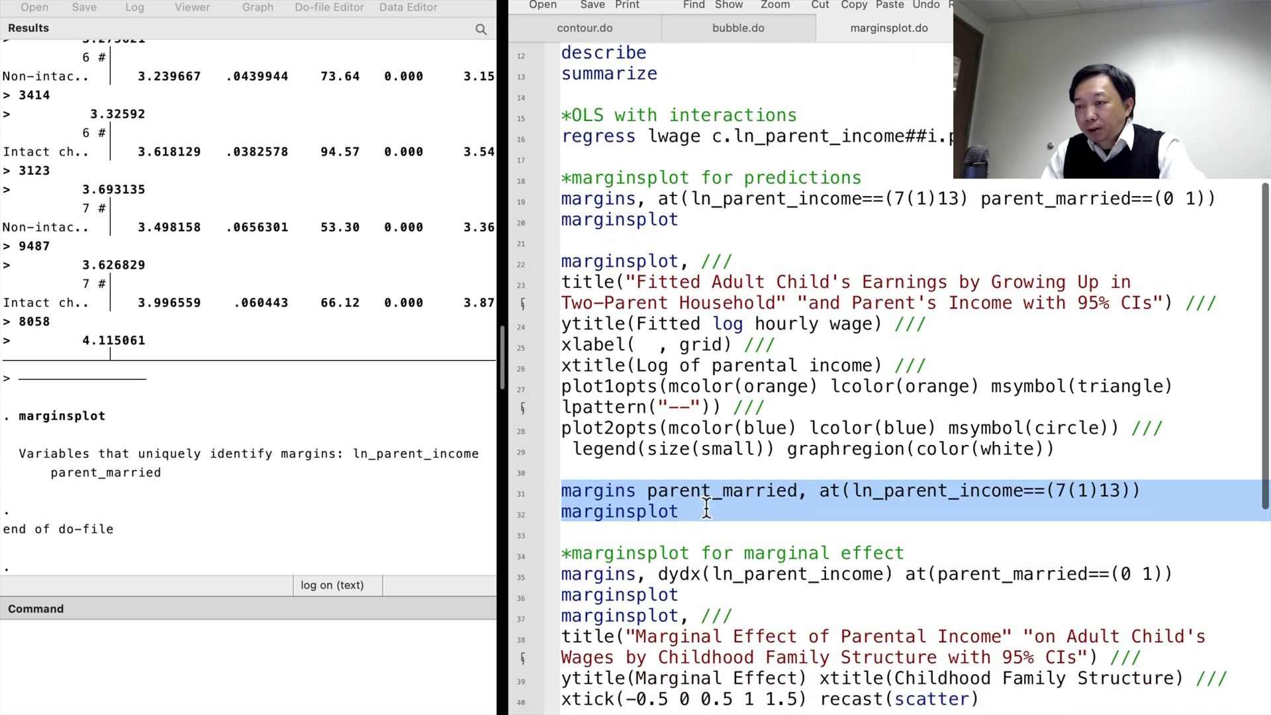
{"action": "scroll", "coordinate": [706, 510], "scroll_direction": "down", "scroll_amount": 2}
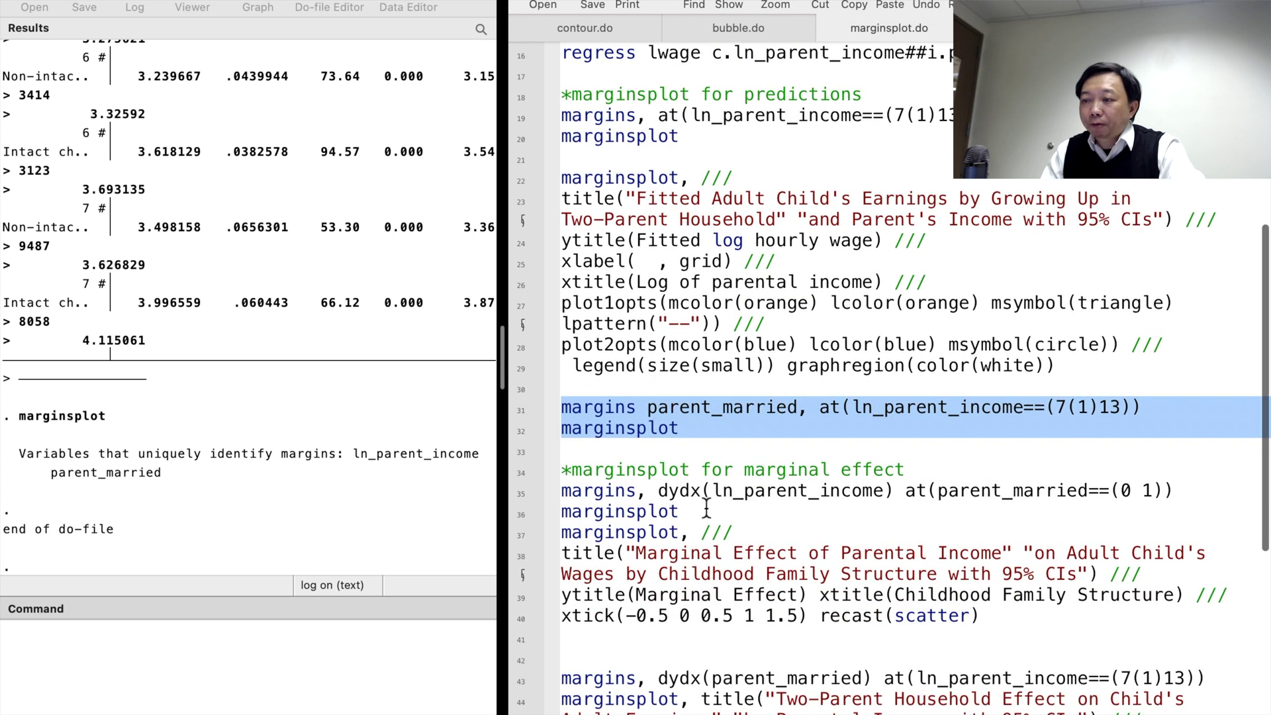
{"action": "left_click", "coordinate": [525, 474]}
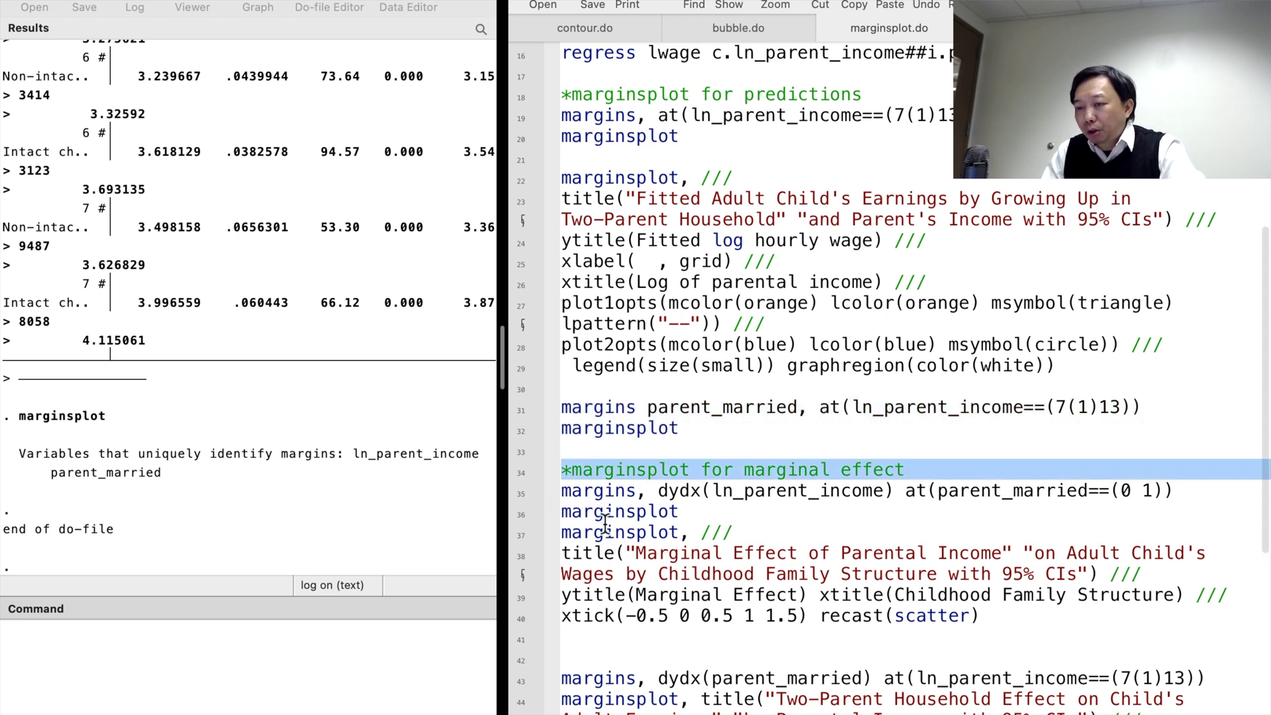
{"action": "left_click", "coordinate": [519, 496]}
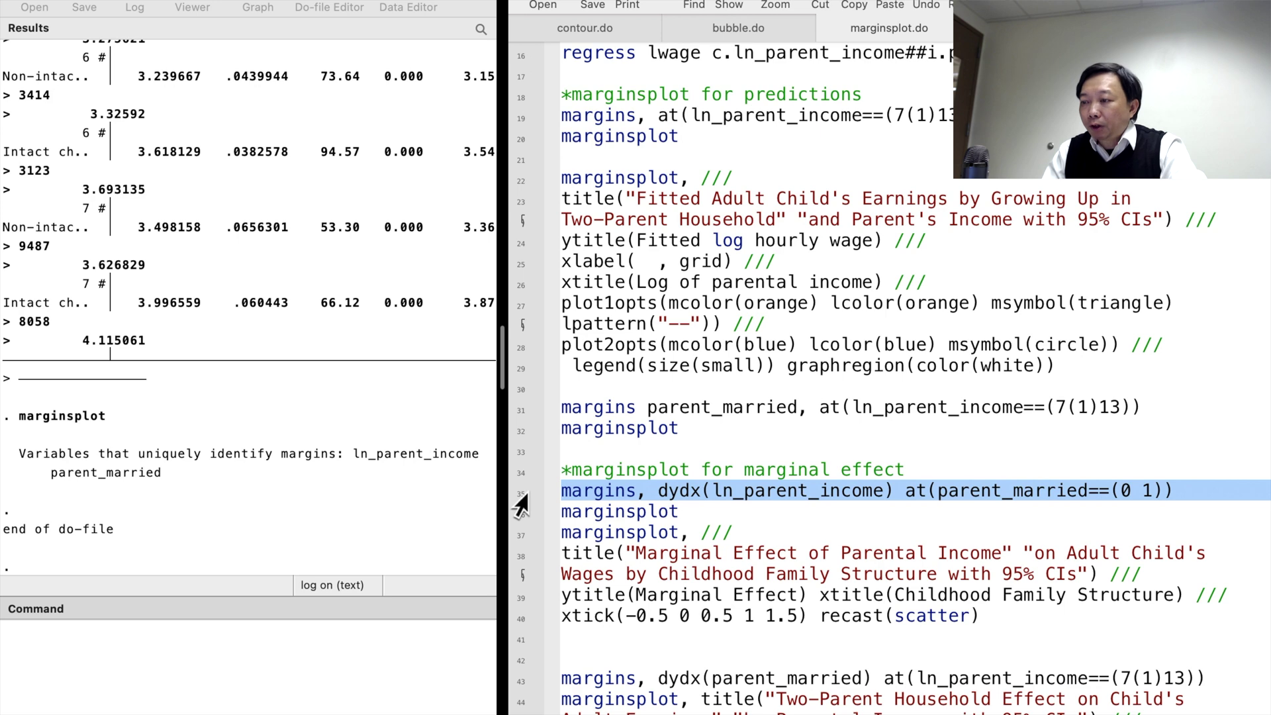
{"action": "key", "text": "super+shift+d"}
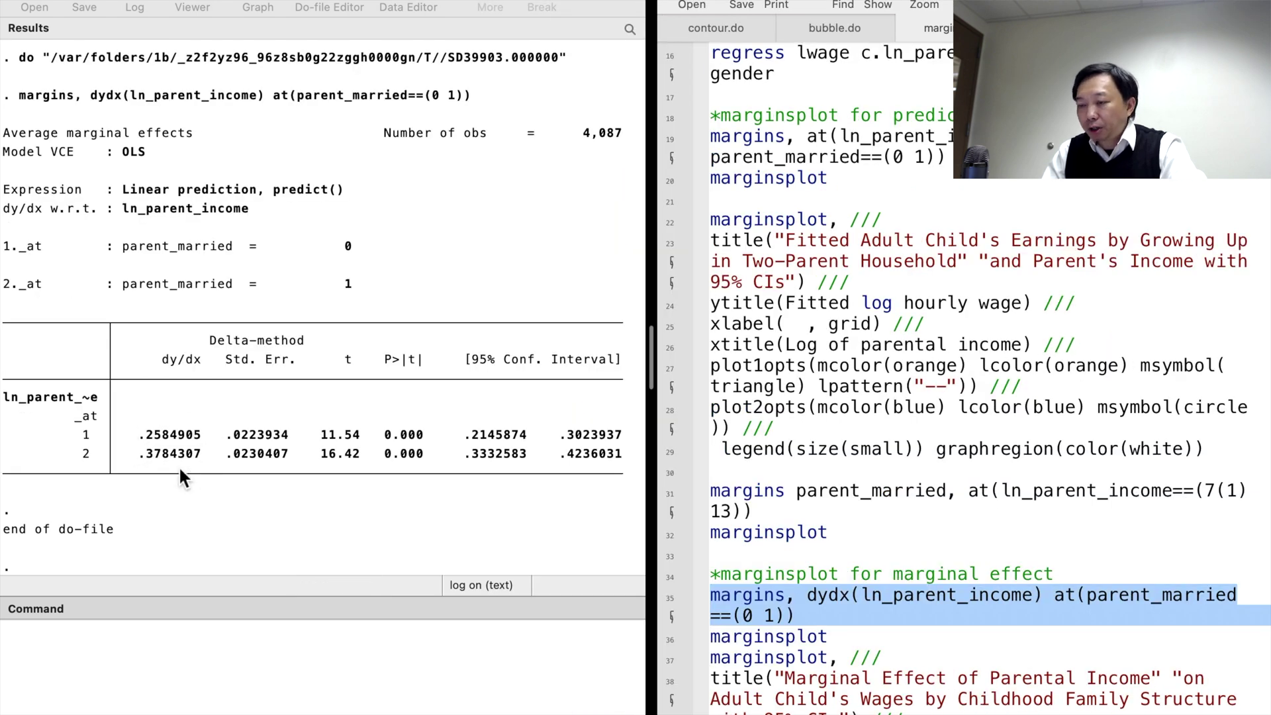
- Plot the average marginal effects of parental income with the default marginsplot
{"action": "left_click_drag", "start_coordinate": [651, 372], "coordinate": [497, 375]}
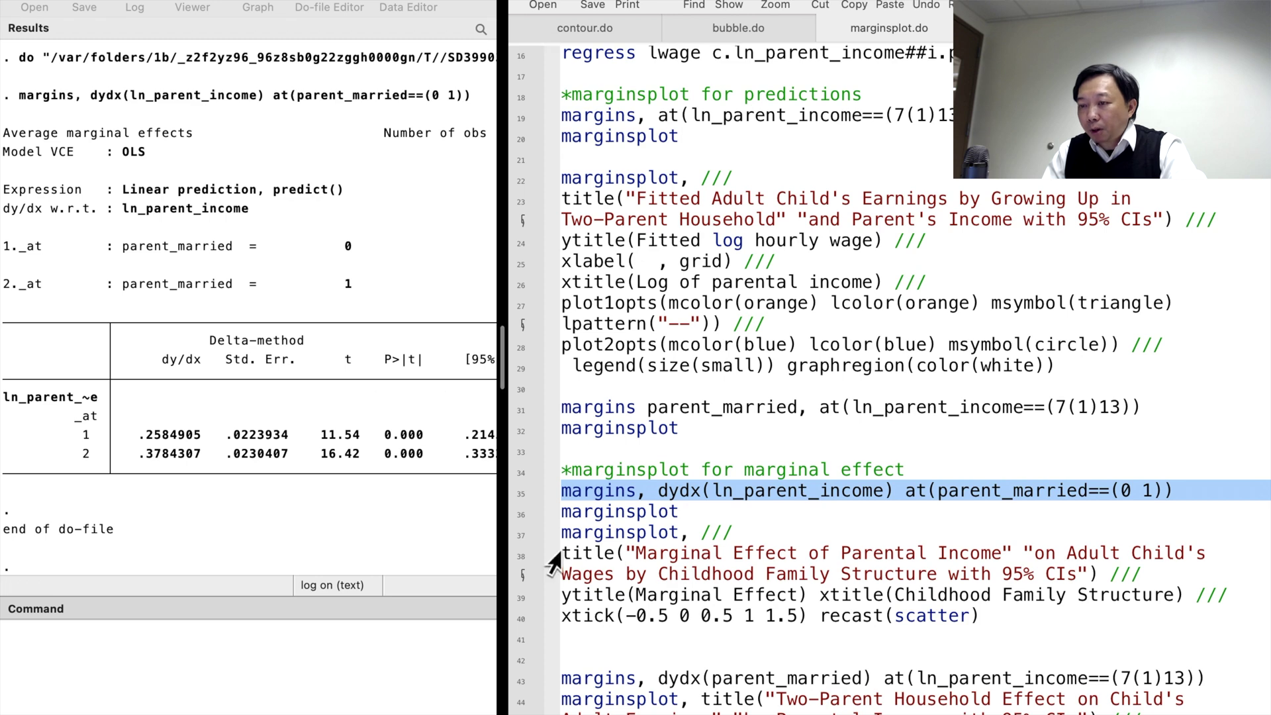
{"action": "left_click", "coordinate": [513, 520]}
{"action": "key", "text": "super+shift+d"}
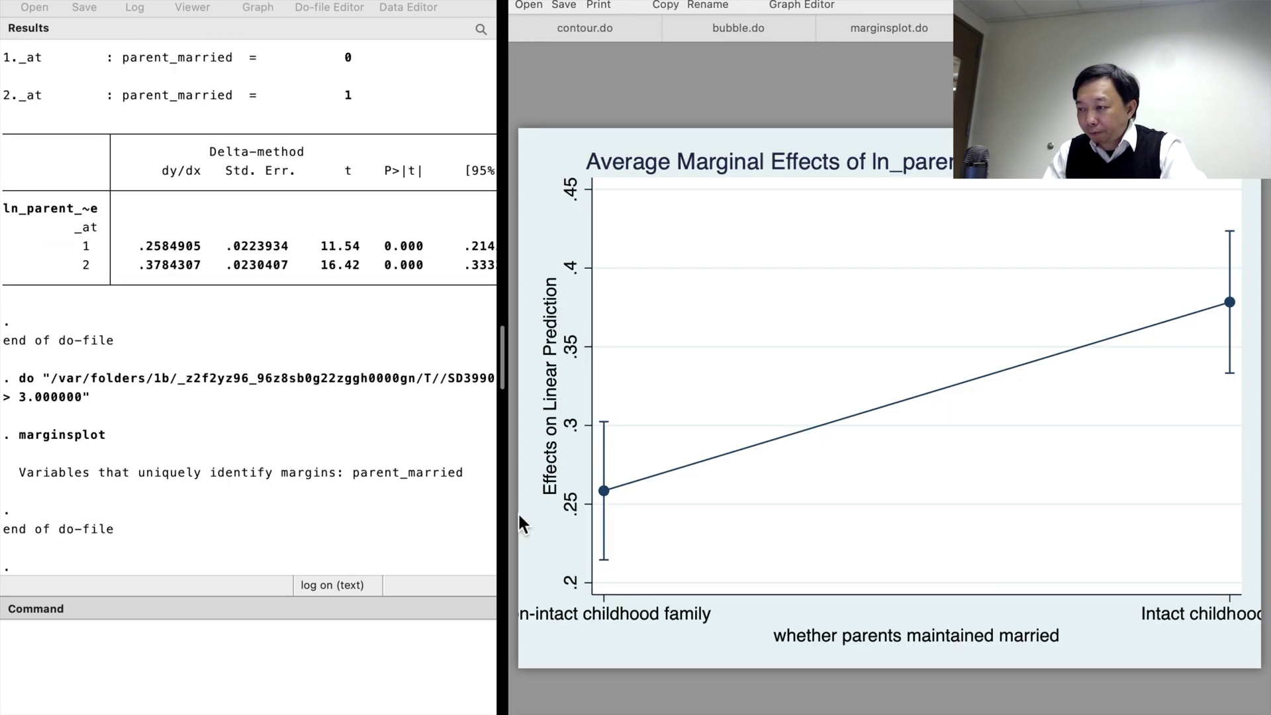
- Draw the customized titled scatter of marginal effects with 95% CIs by childhood family structure
{"action": "left_click", "coordinate": [891, 31]}
{"action": "left_click_drag", "start_coordinate": [518, 547], "coordinate": [515, 624]}
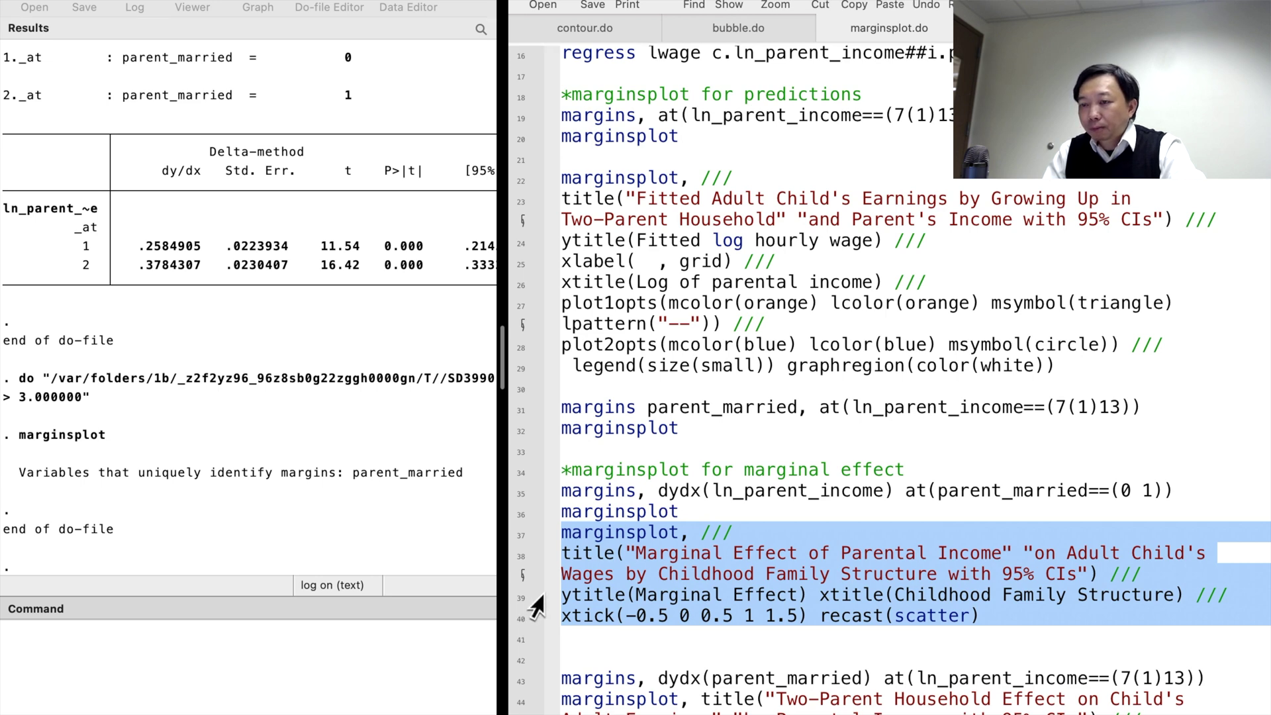
{"action": "key", "text": "super+shift+d"}
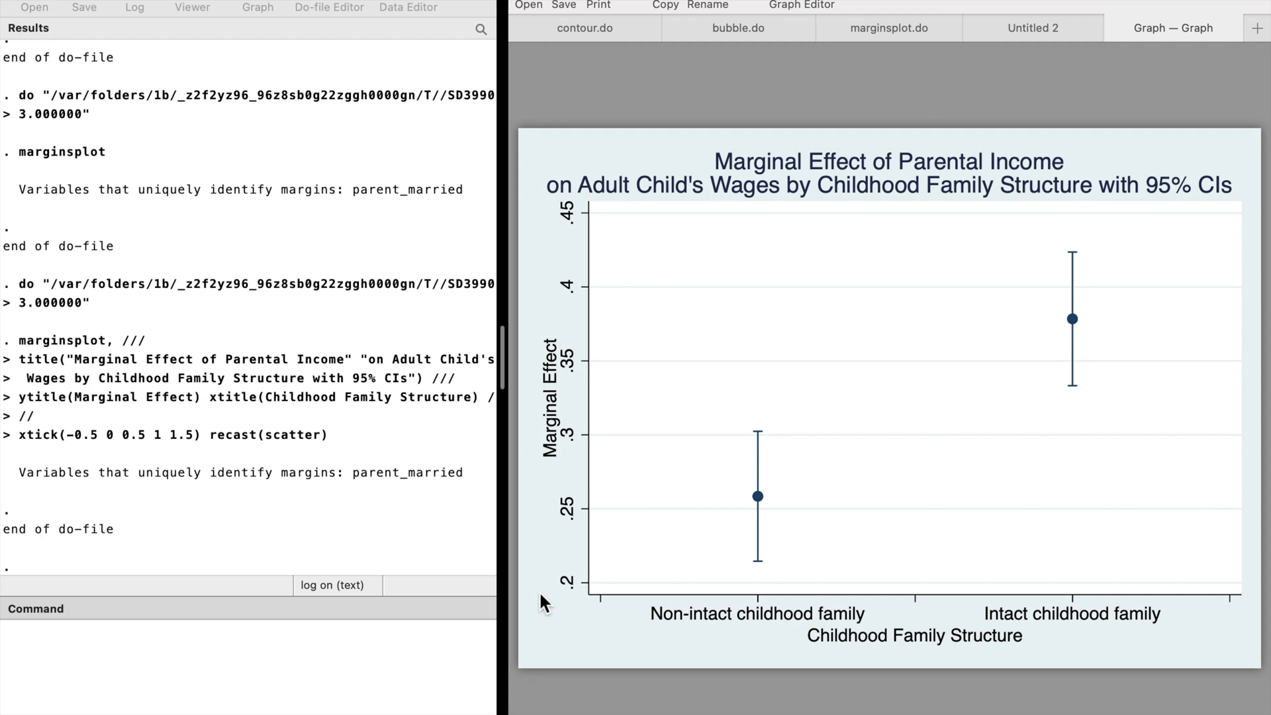
{"action": "key", "text": "super+w"}
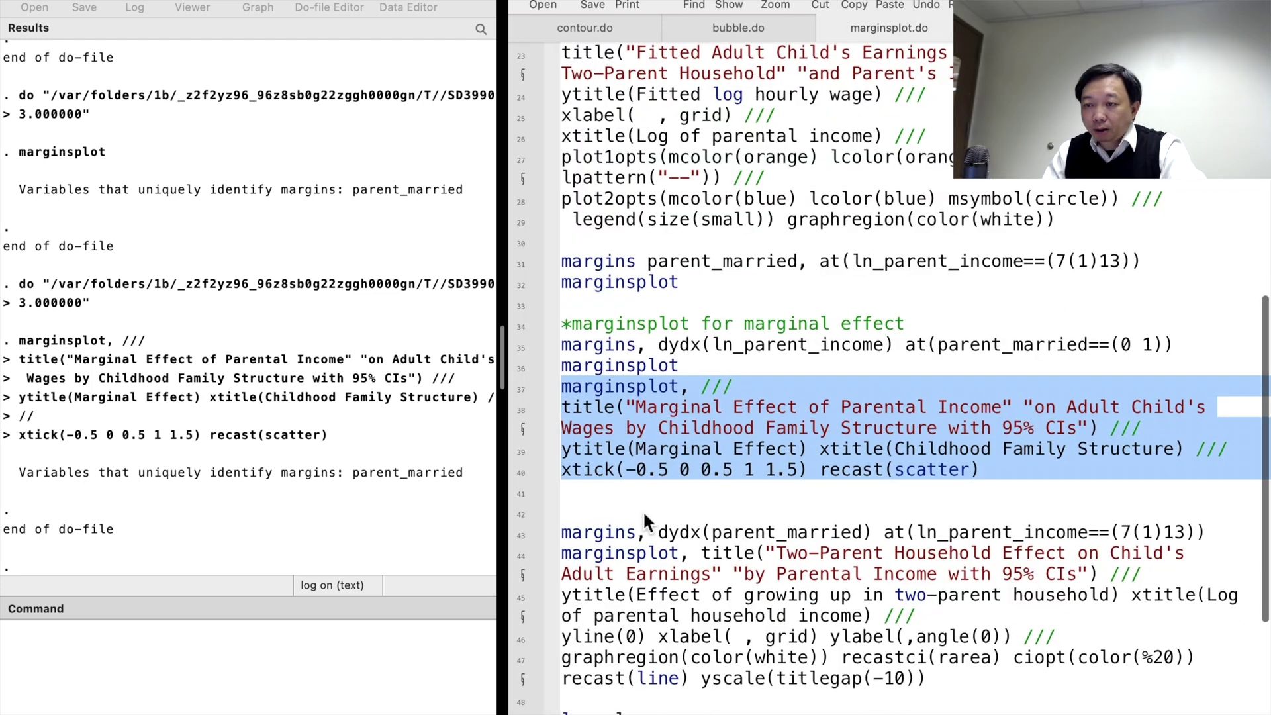
- Compute the two-parent effect at log parental income 7–13 and graph it with shaded band and zero line
{"action": "scroll", "coordinate": [642, 511], "scroll_direction": "down", "scroll_amount": 1}
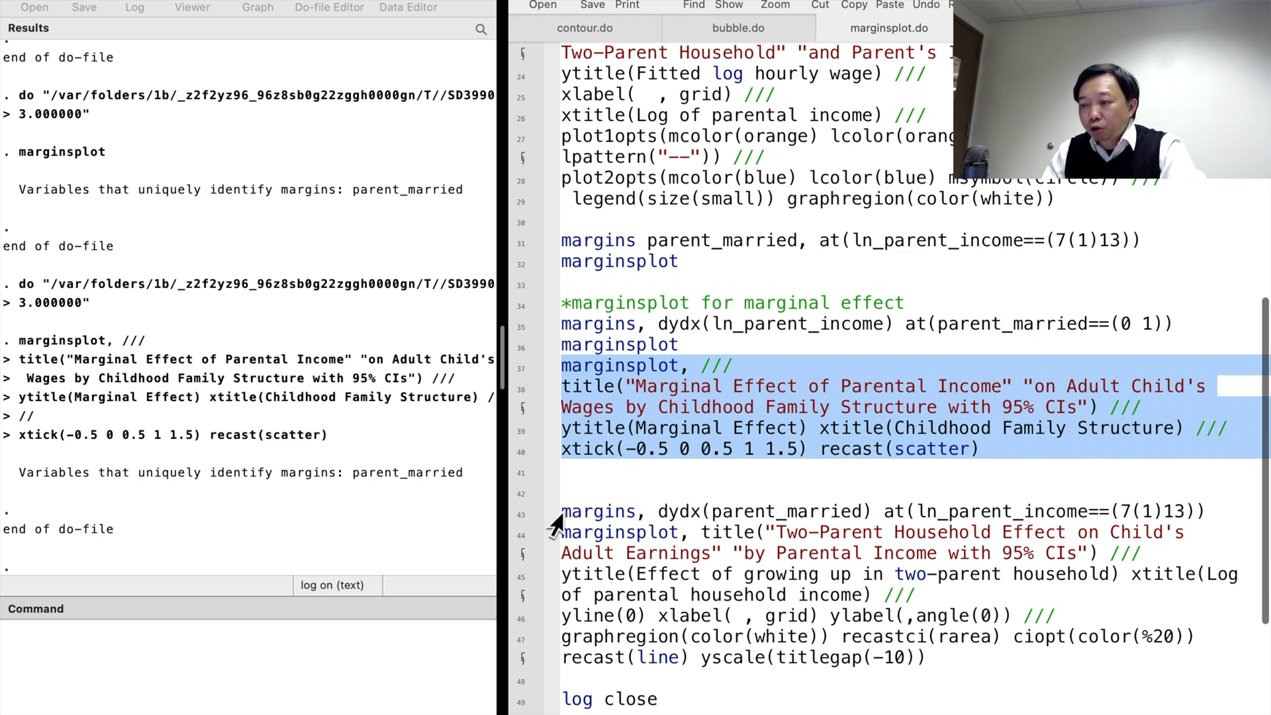
{"action": "left_click", "coordinate": [518, 520]}
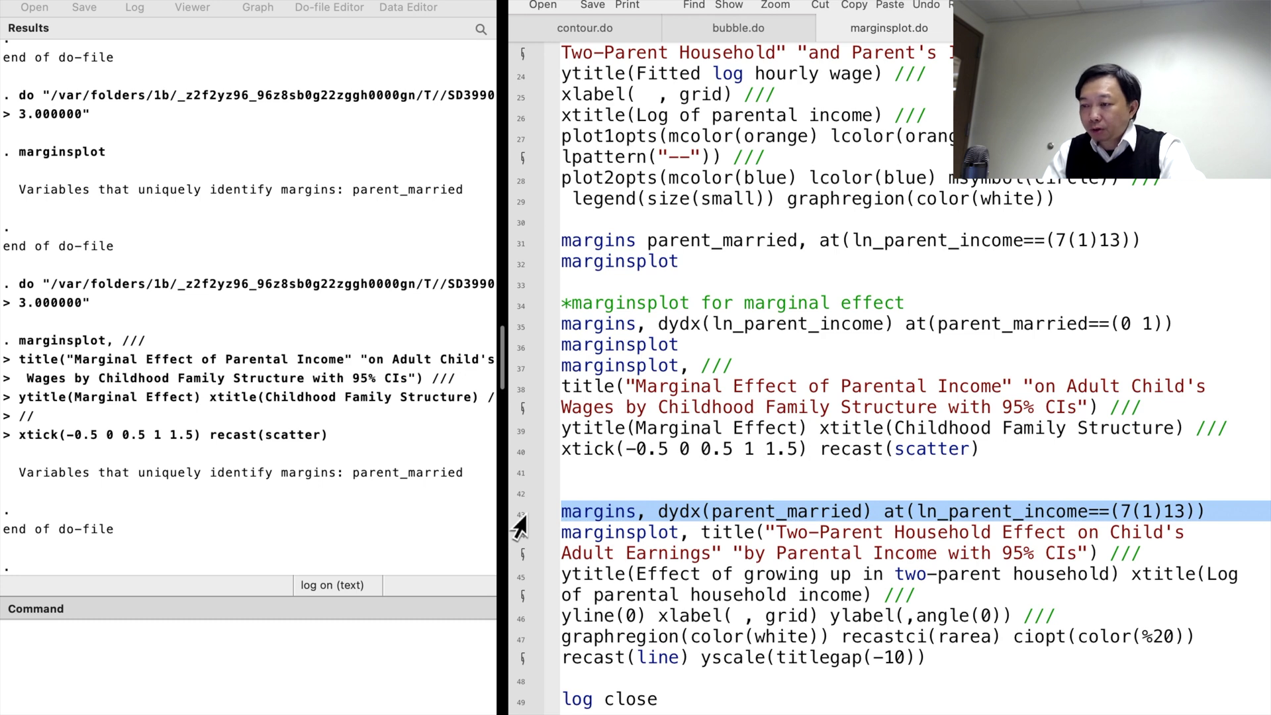
{"action": "key", "text": "super+shift+d"}
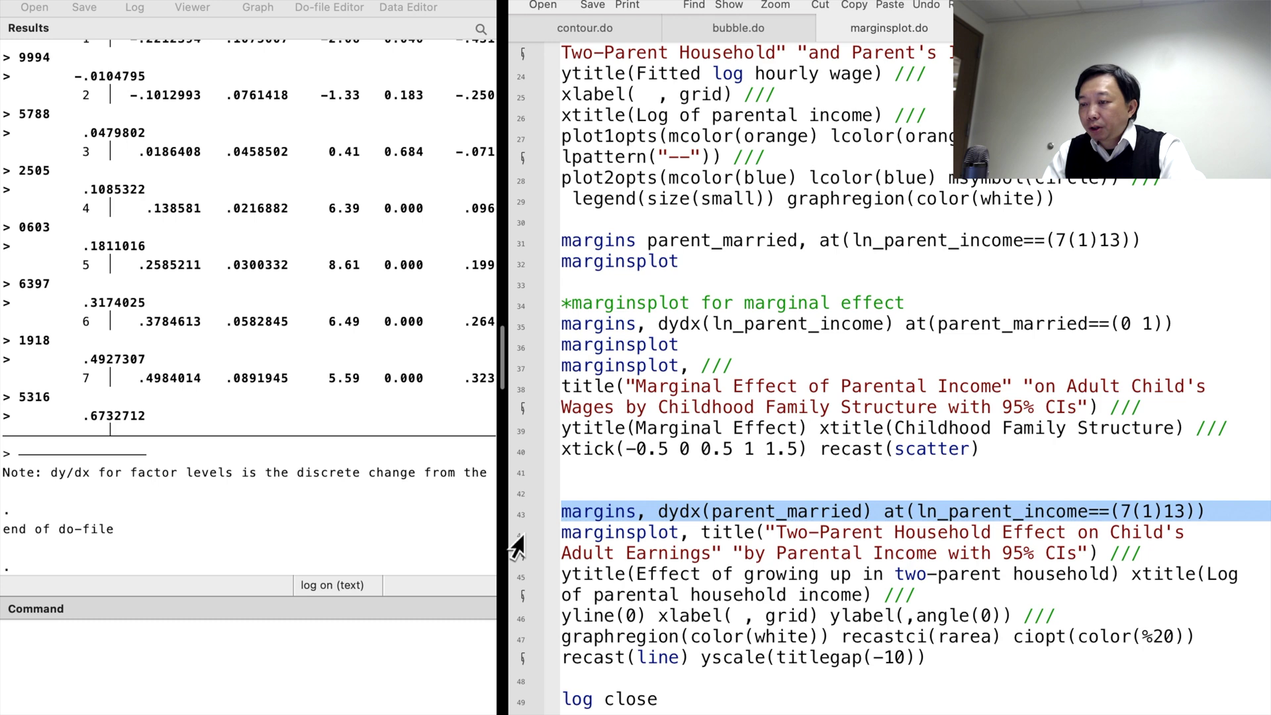
{"action": "left_click_drag", "start_coordinate": [516, 546], "coordinate": [516, 670]}
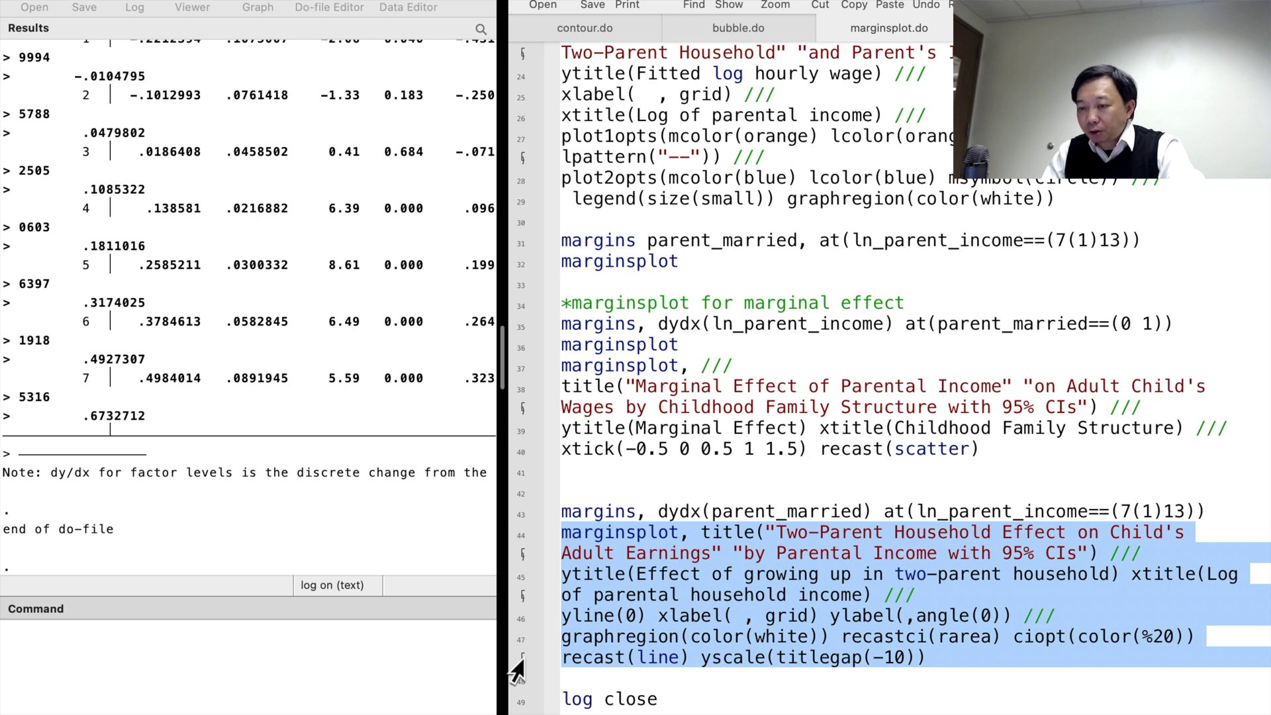
{"action": "key", "text": "super+shift+d"}
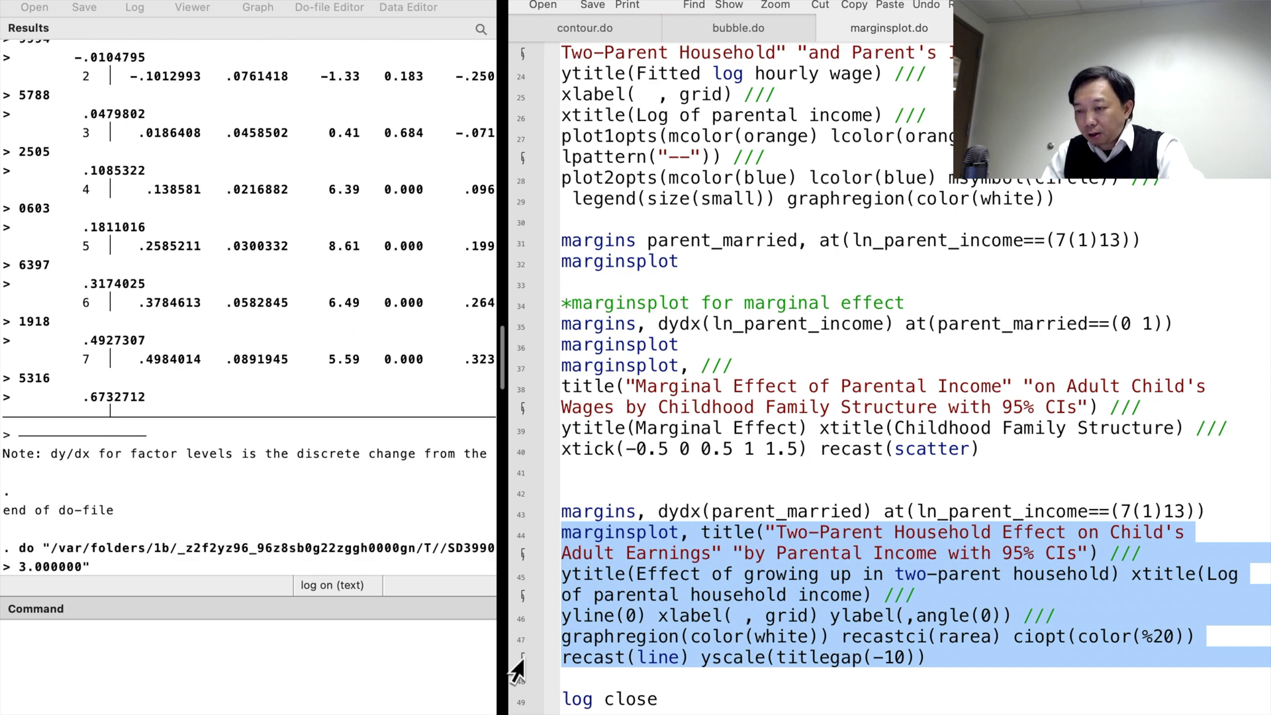